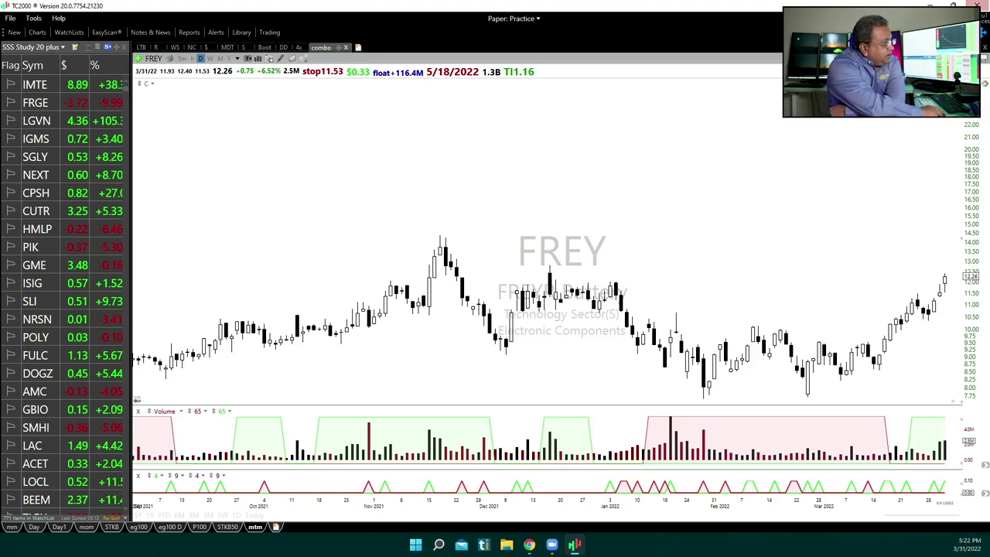
left_click(75, 47)
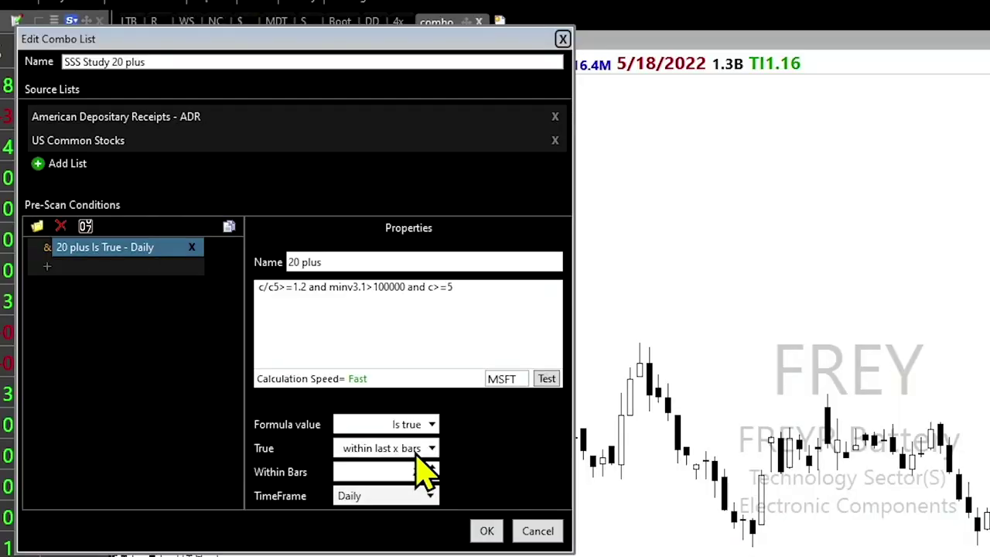
left_click(311, 298)
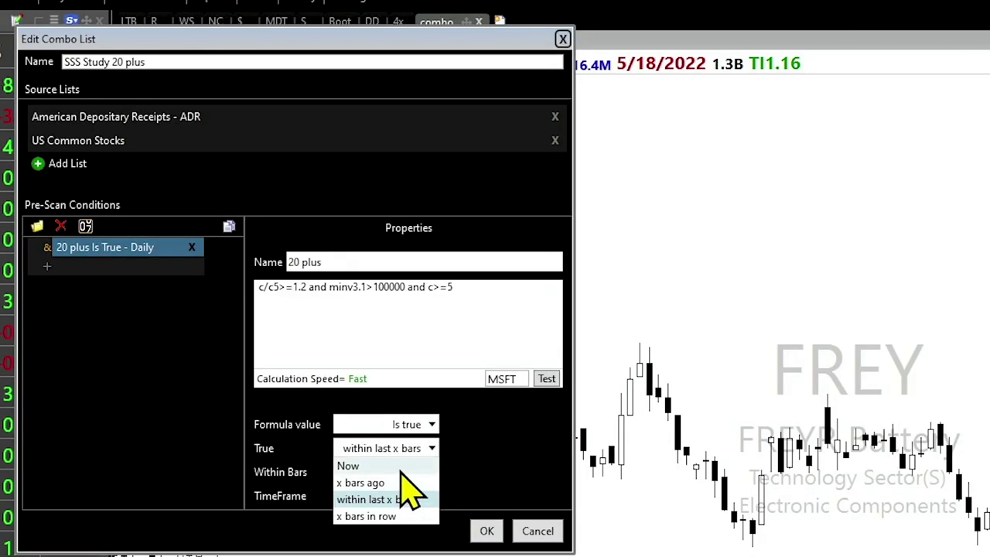
left_click(387, 466)
left_click(418, 450)
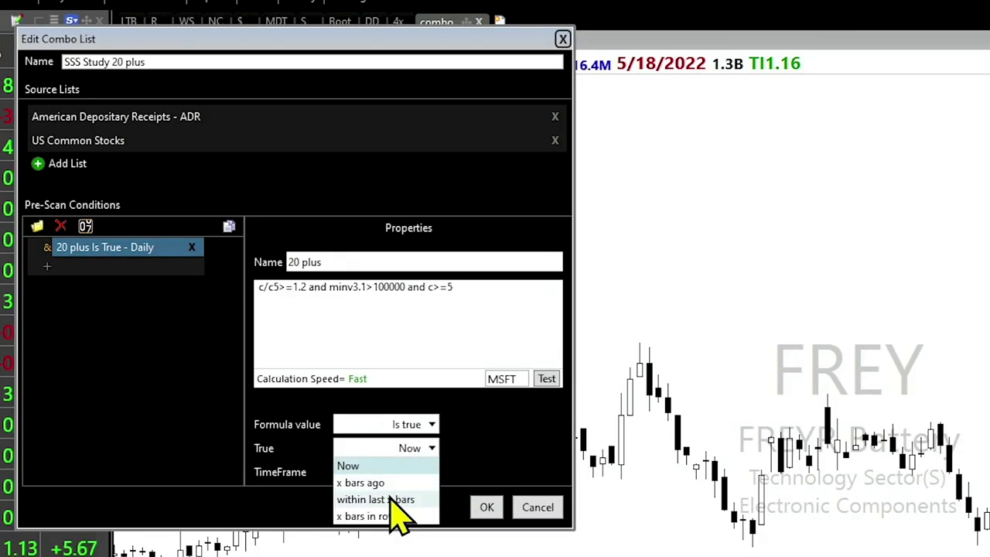
left_click(394, 500)
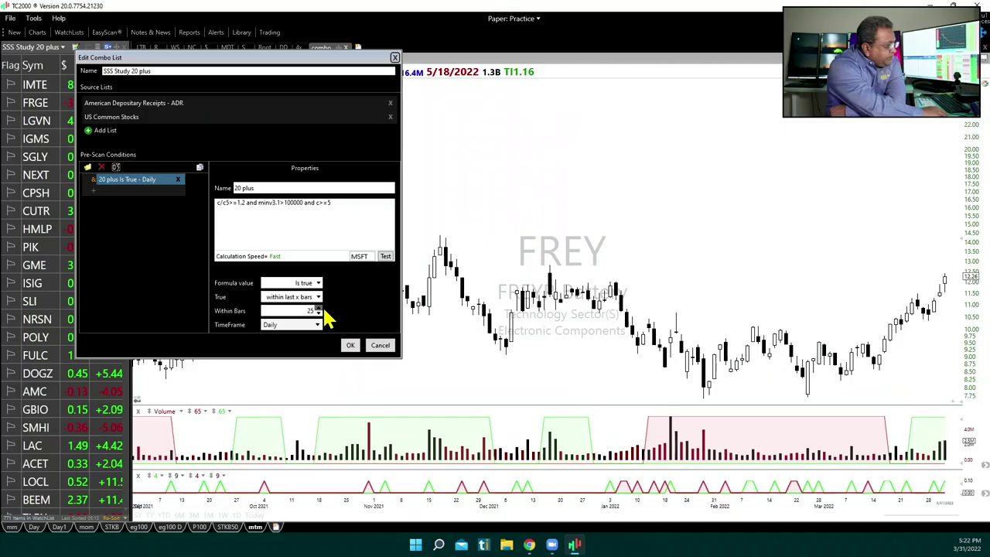
left_click(487, 530)
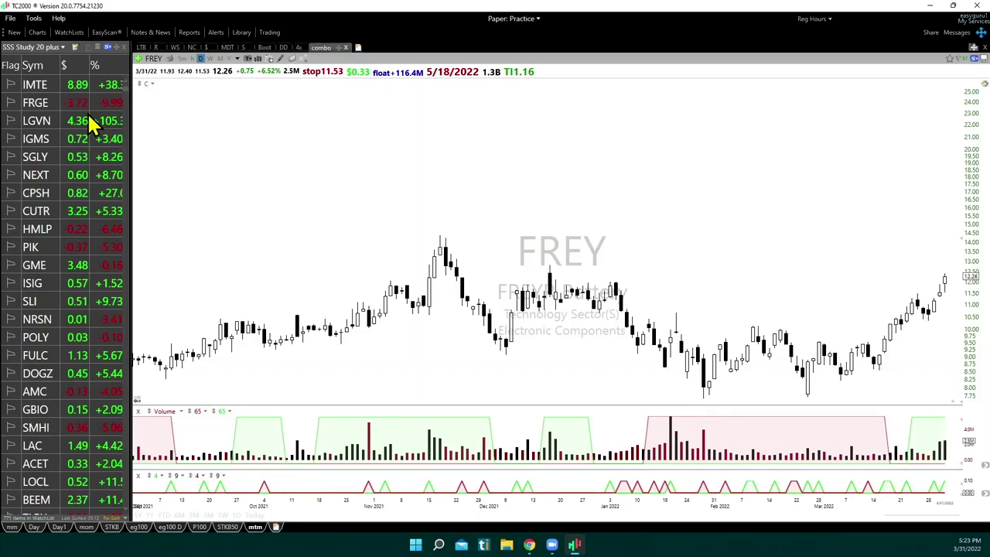
- Flip through the IMTE, FRGE, LGVN, IGMS and SGLY charts, zooming in to read SGLY's 3/24/22 bar
left_click(82, 83)
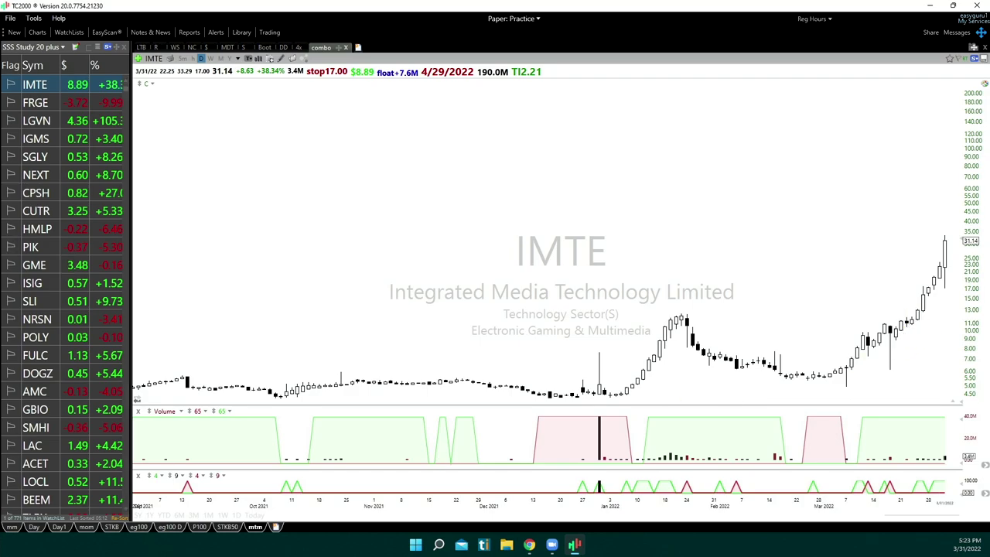
left_click(74, 102)
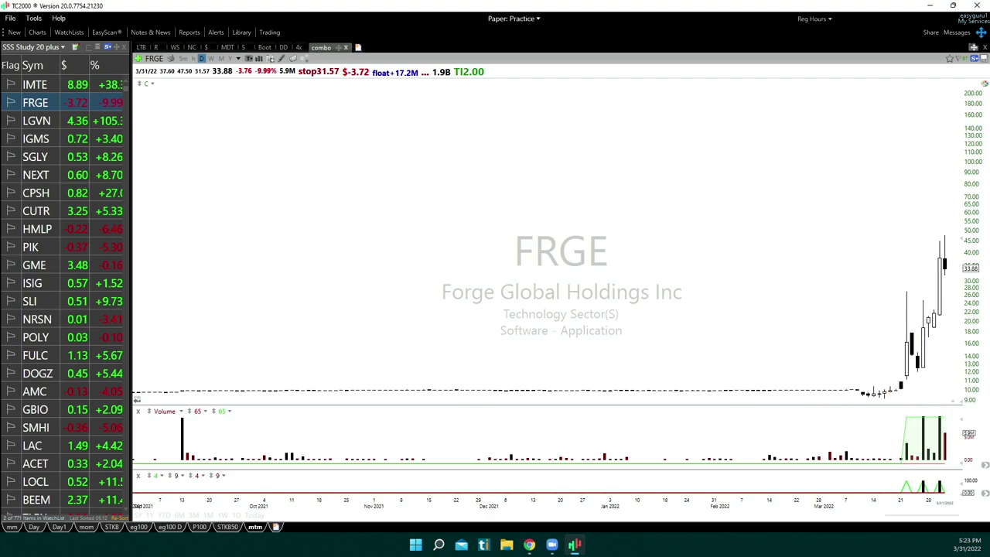
left_click(81, 123)
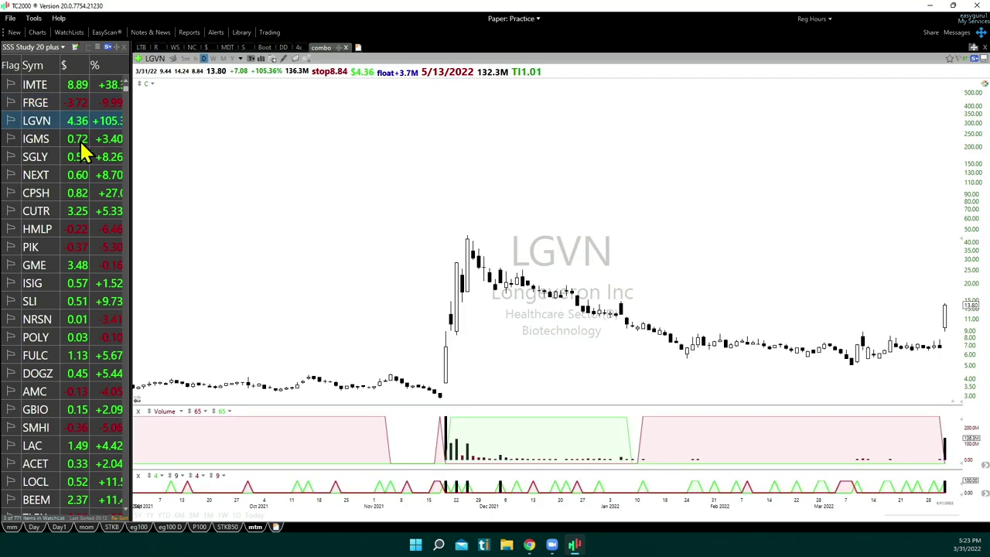
left_click(80, 140)
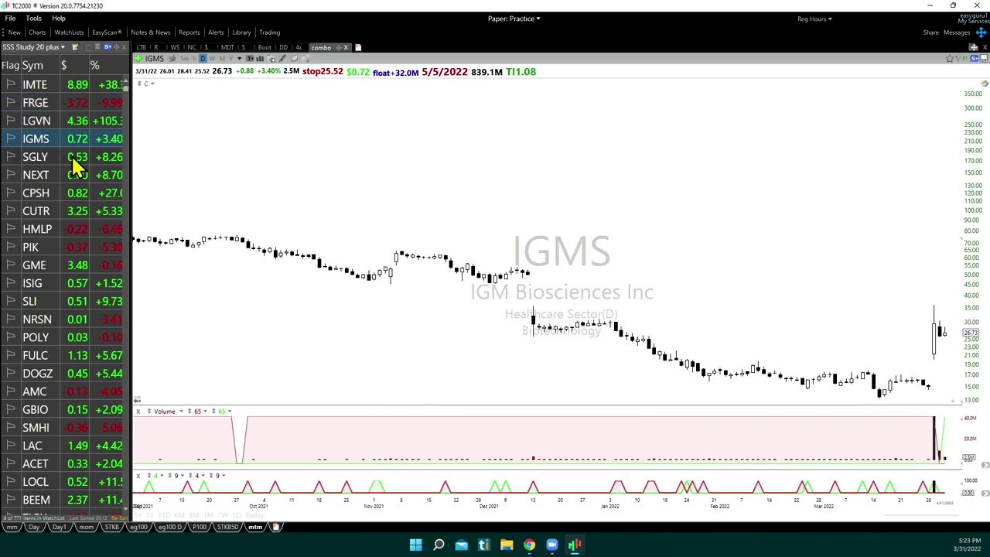
left_click(78, 159)
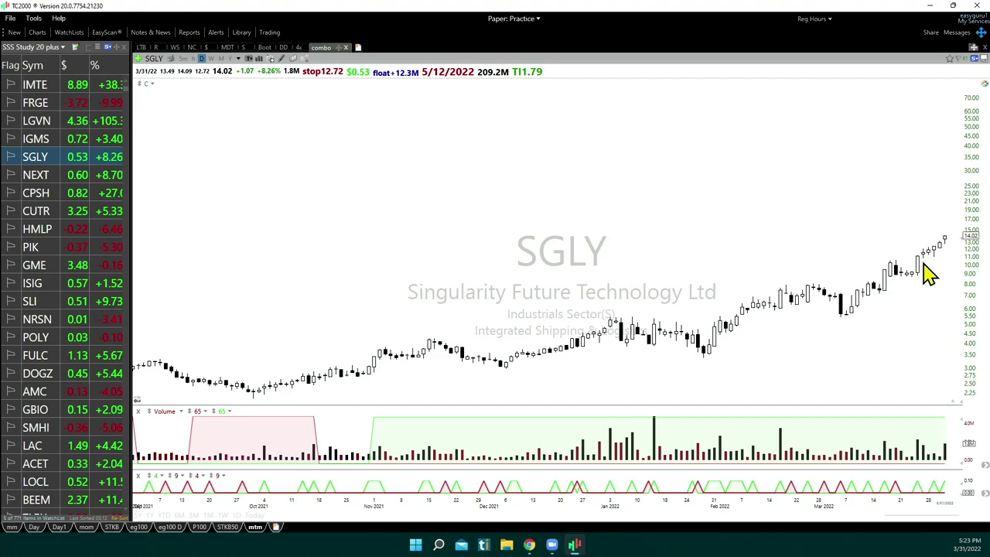
scroll(913, 294, "up", 2)
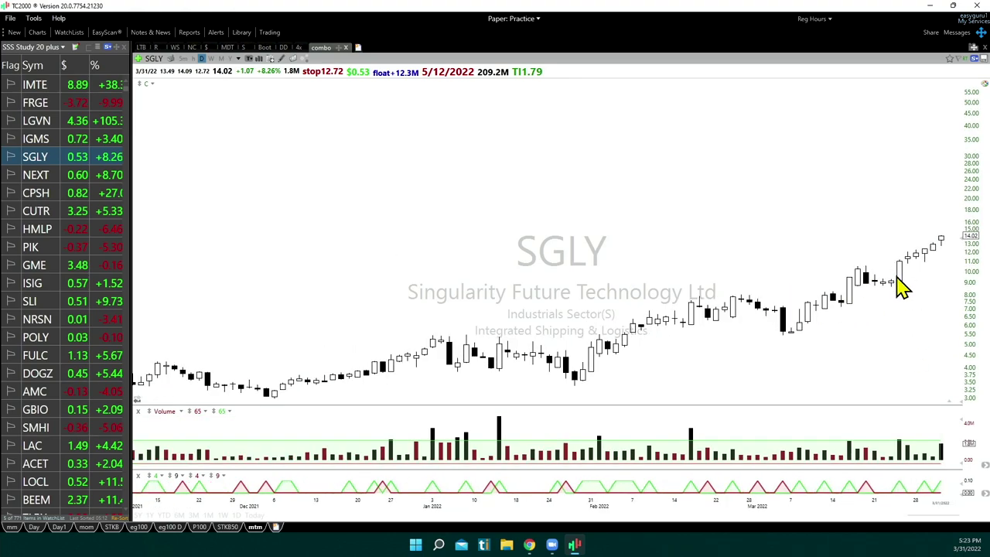
left_click_drag(897, 279, 878, 291)
- Move on to NEXT and CPSH, checking CPSH's 3/28/22 bar values, then advance to CUTR
key("Down")
key("Down")
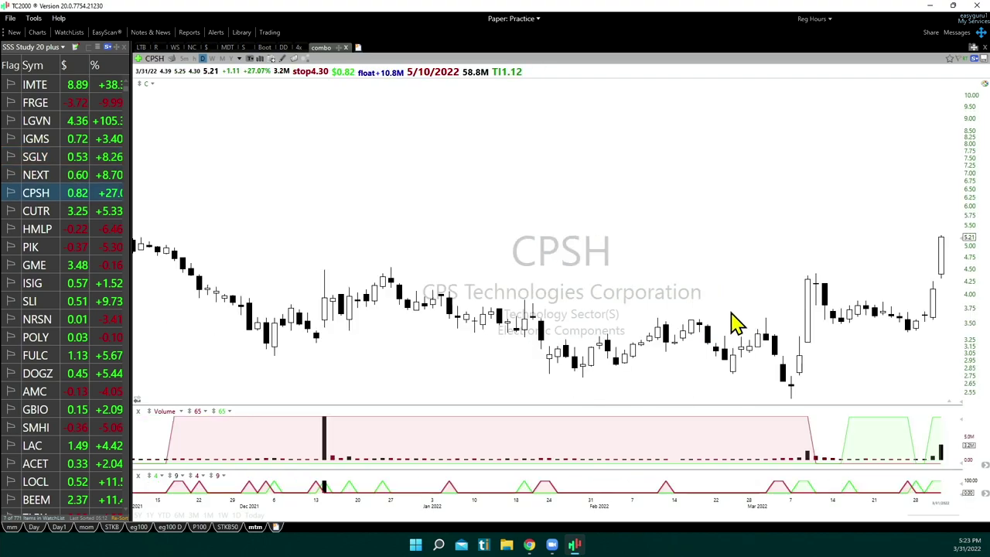
scroll(770, 325, "down", 2)
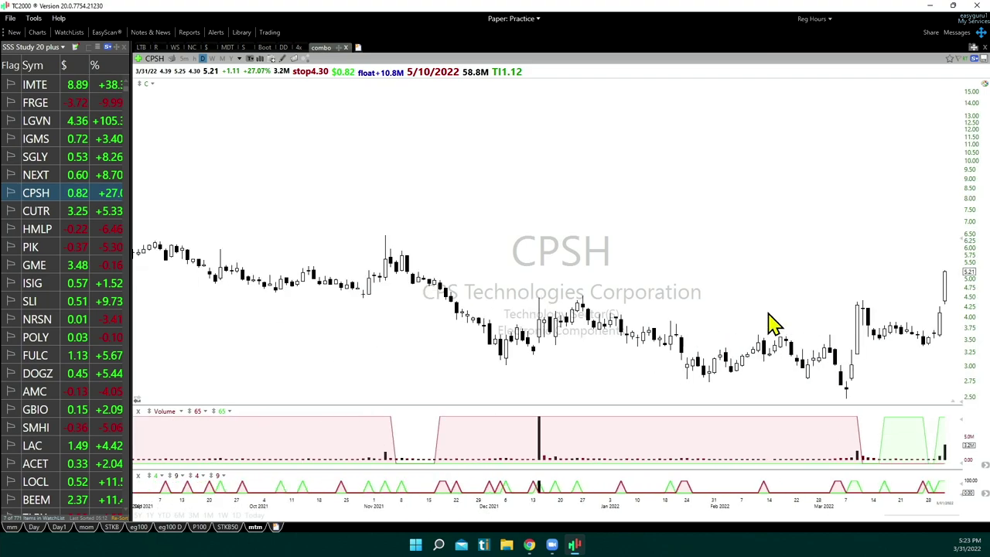
left_click(928, 340)
left_click(942, 339)
key("Down")
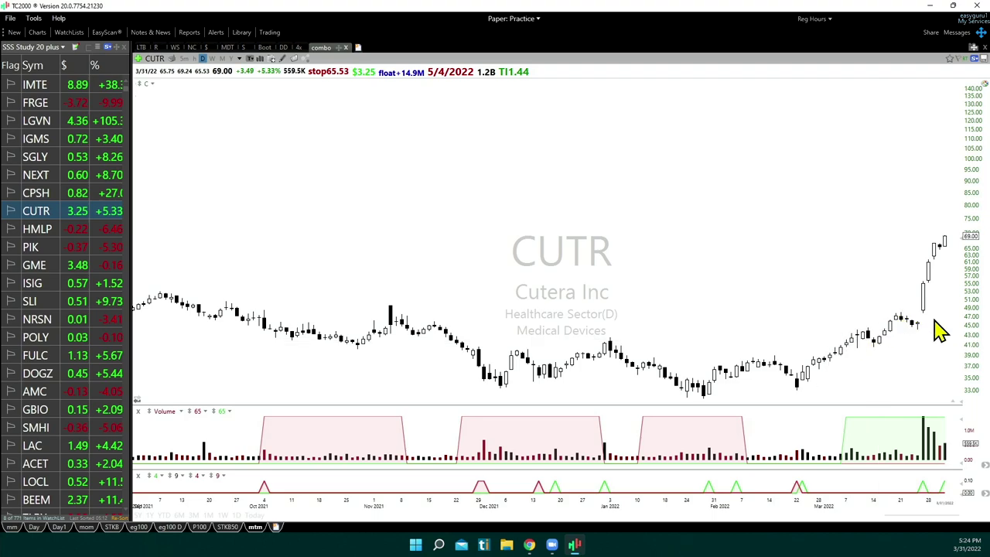
- Arrow down through HMLP, PIK, GME, ISIG, SLI, NRSN, POLY, FULC, AMC, GBIO, SMHI, LAC, ACET and LOCL
key("Down")
key("Down")
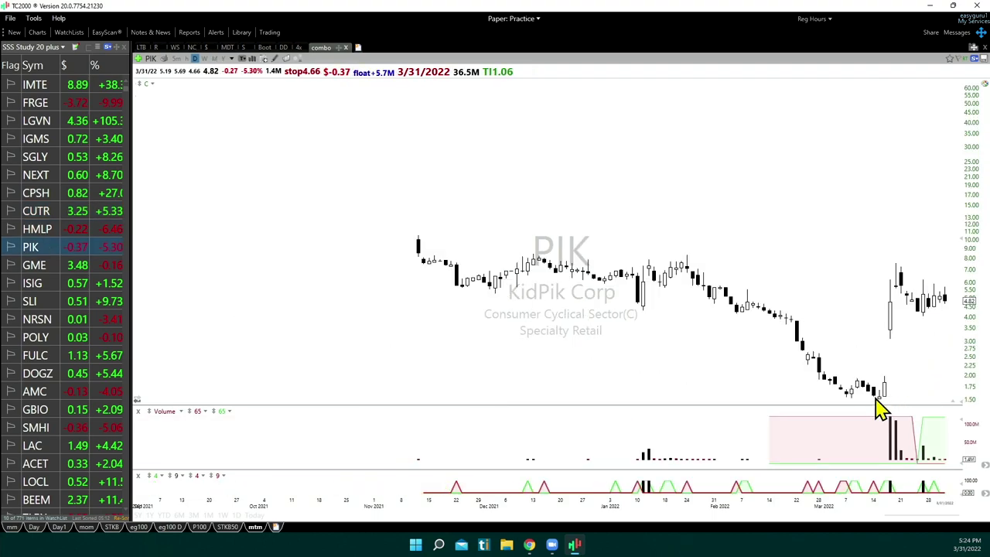
key("Down")
key("Down")
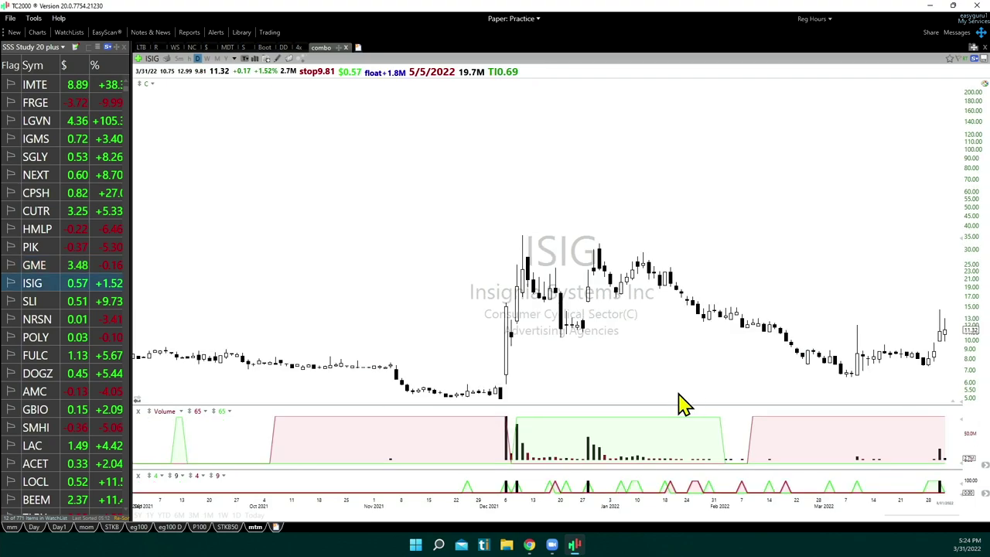
key("Down")
key("Down")
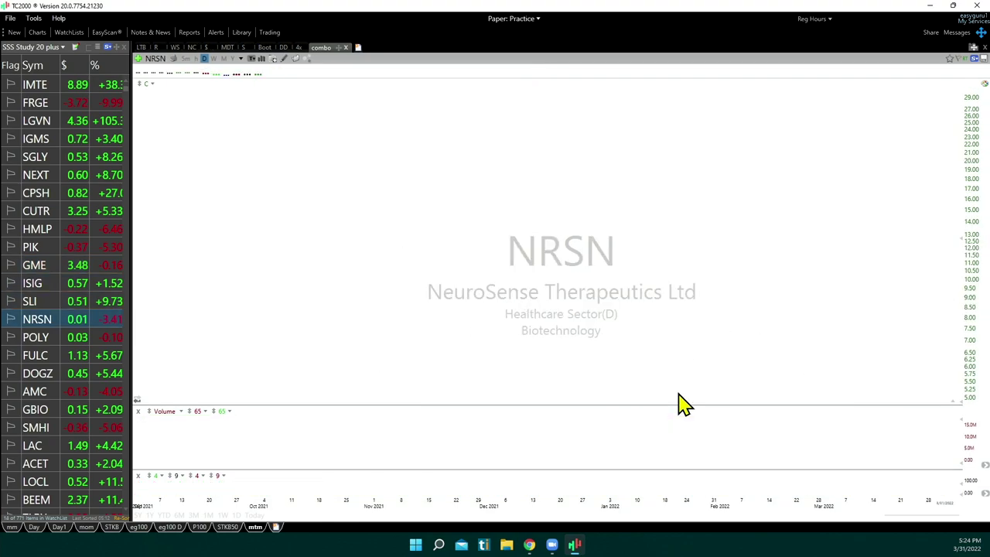
key("Down")
key("Down")
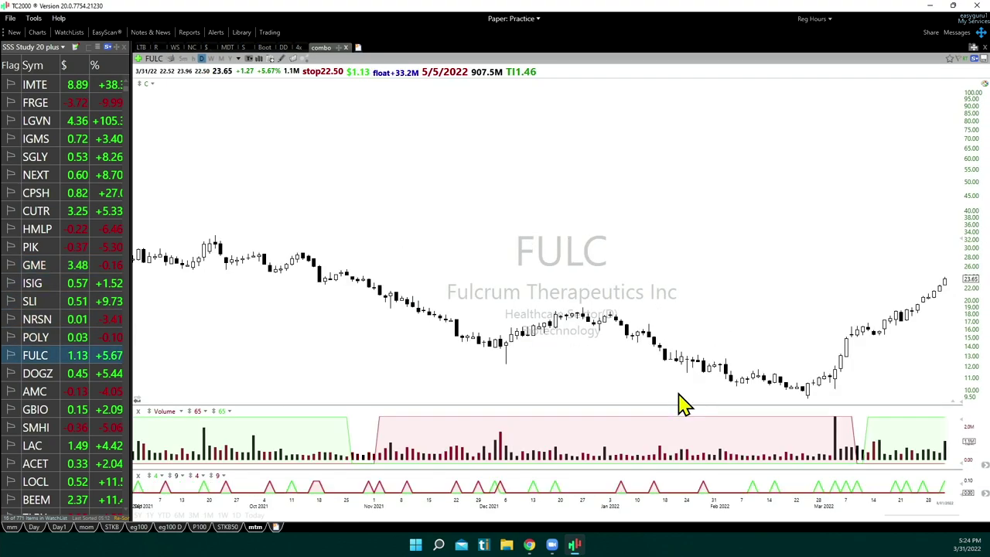
key("Down")
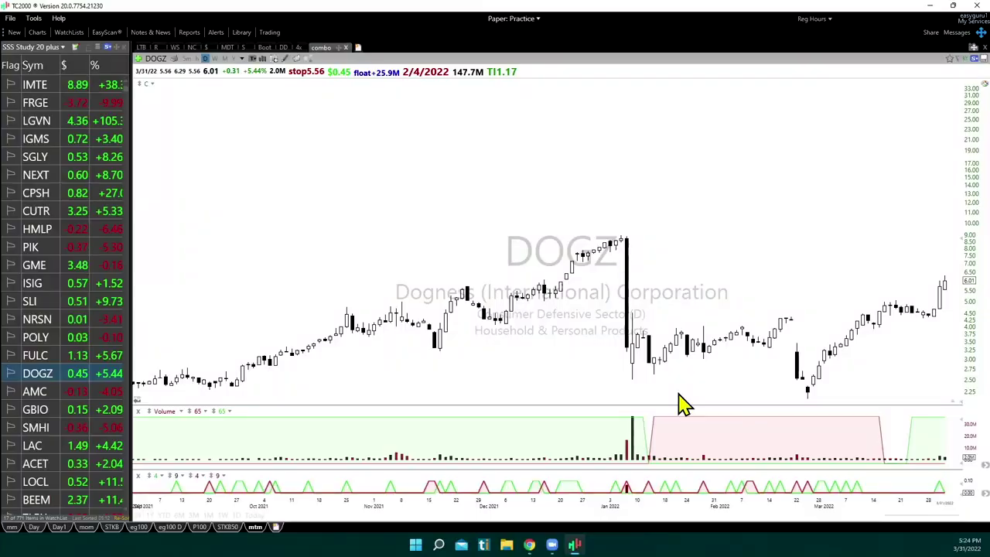
key("Down")
key("Down")
key("Down")
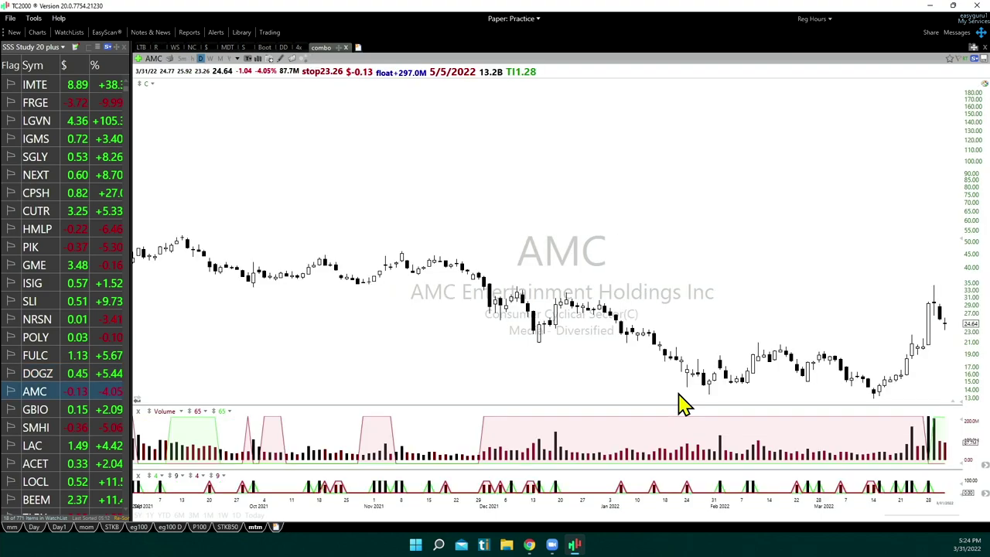
key("Down")
key("Down")
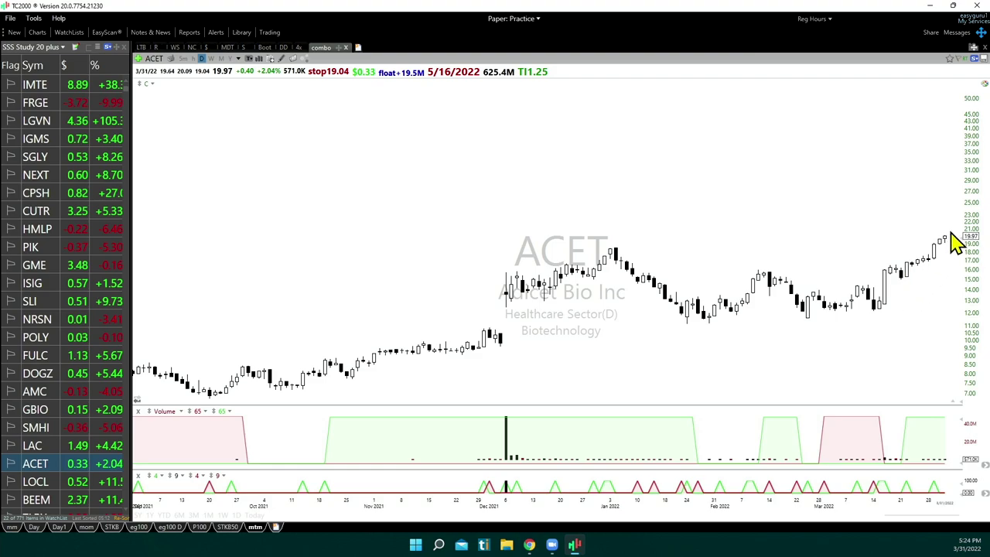
key("Down")
key("Down")
key("Down")
key("Down")
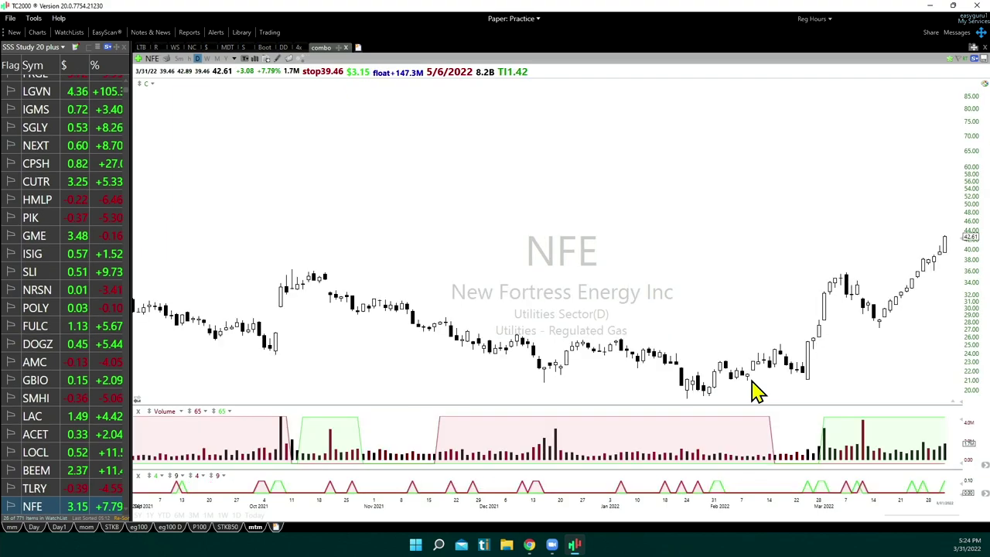
- Load the OXM (Oxford Industries) and PXD (Pioneer Natural Resources) charts by symbol
type("Oxmm")
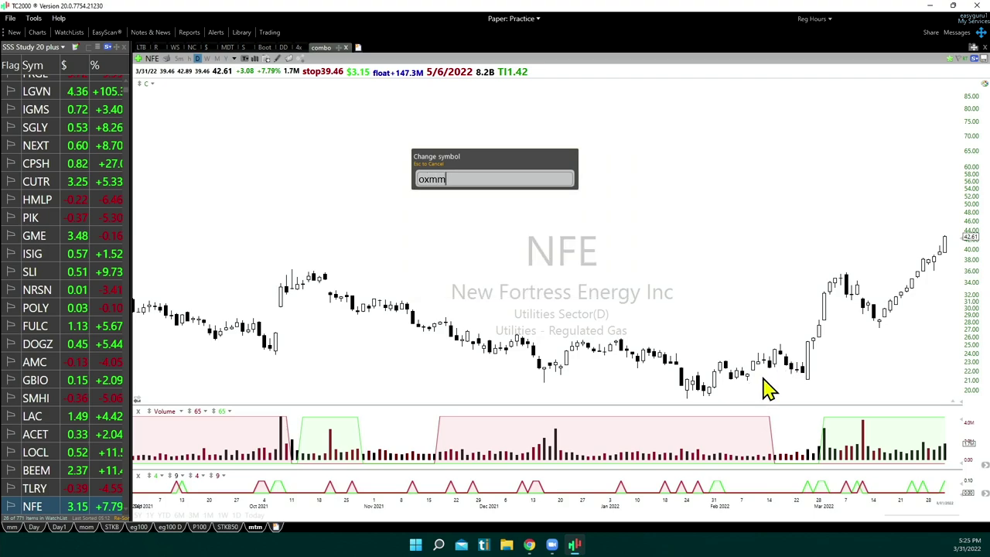
key("BackSpace")
key("Return")
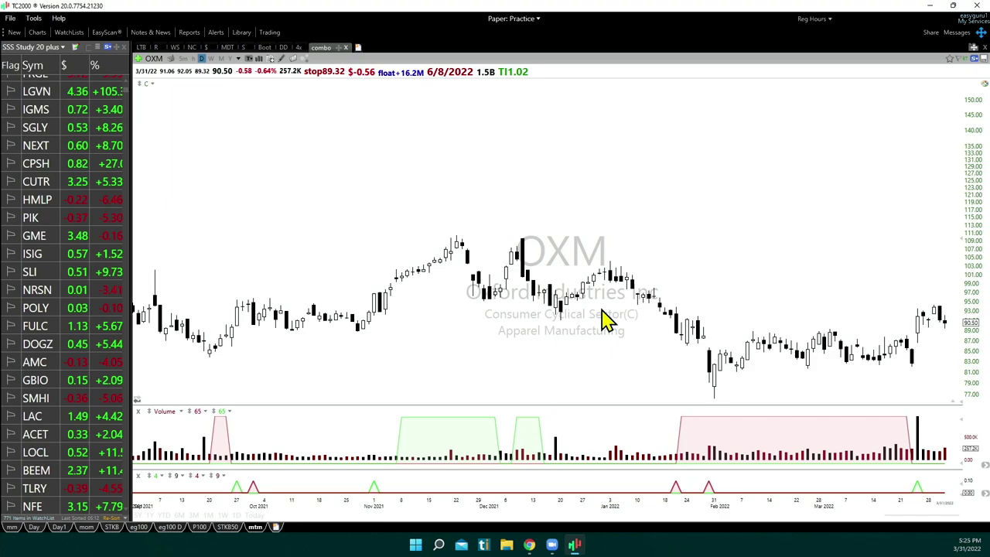
type("pxd")
key("Return")
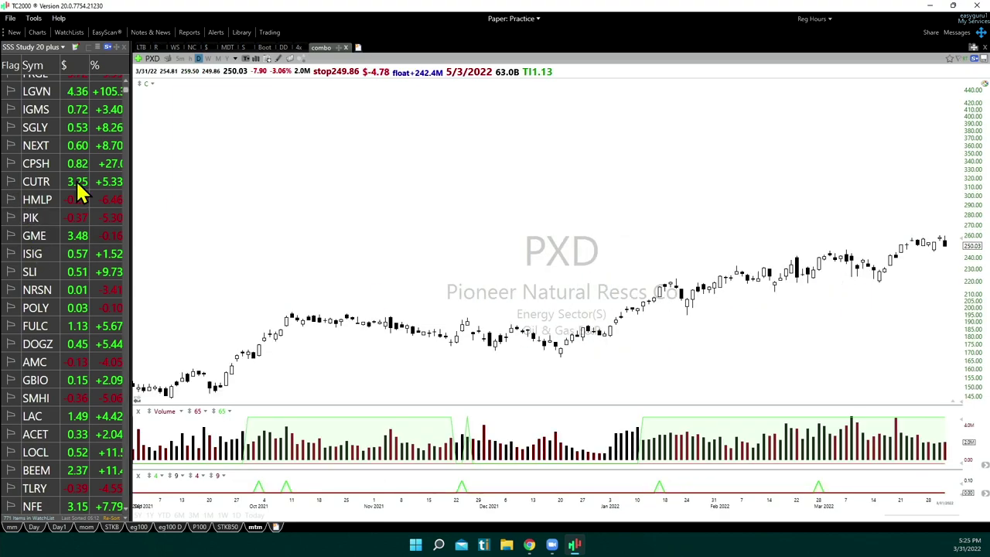
- Sort the watchlist alphabetically by symbol and bring up the DRQ chart
left_click(34, 67)
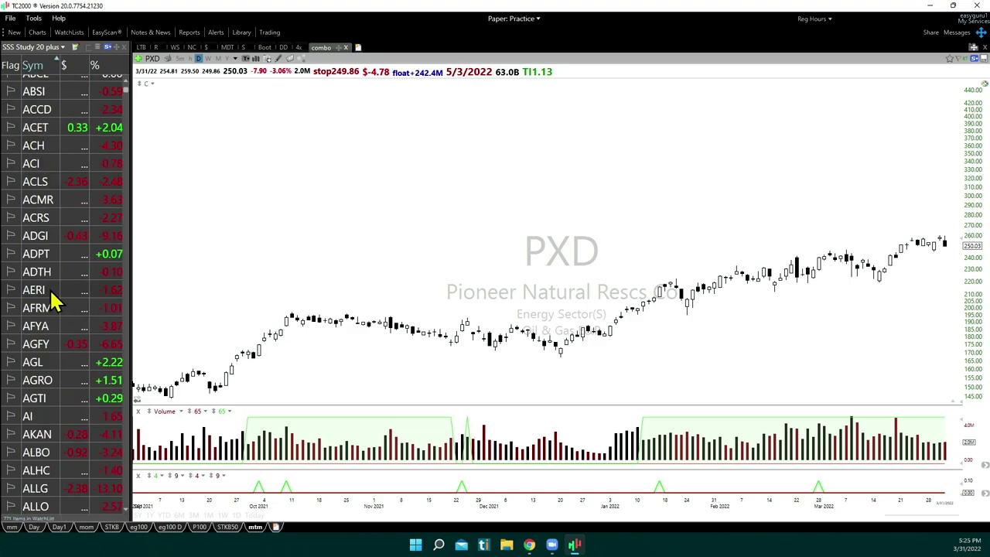
scroll(54, 301, "down", 15)
scroll(54, 302, "down", 20)
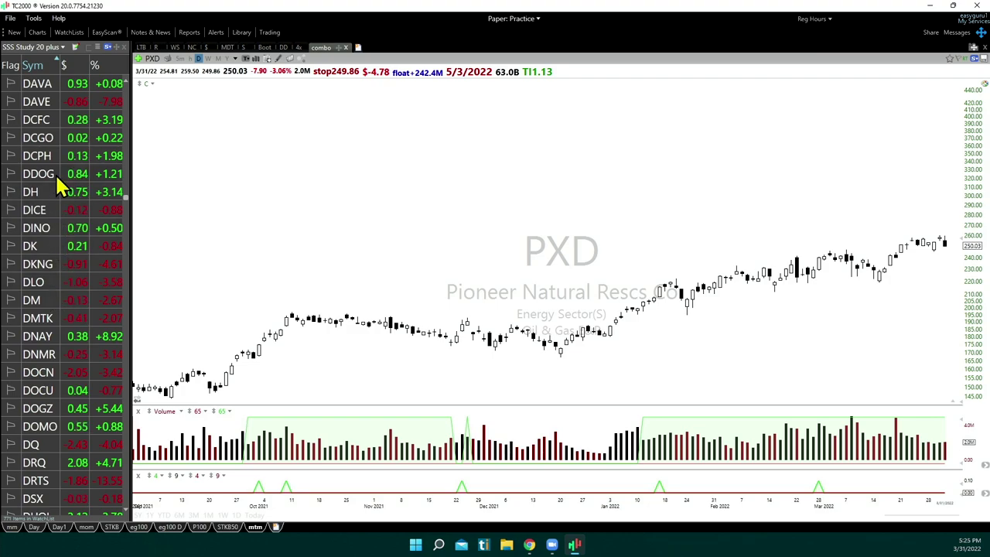
scroll(43, 410, "down", 6)
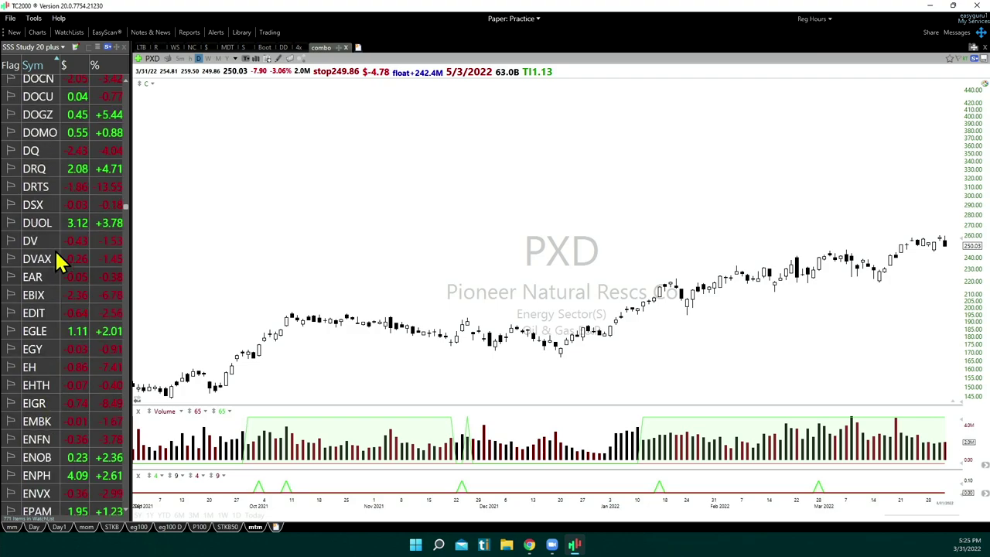
left_click(35, 168)
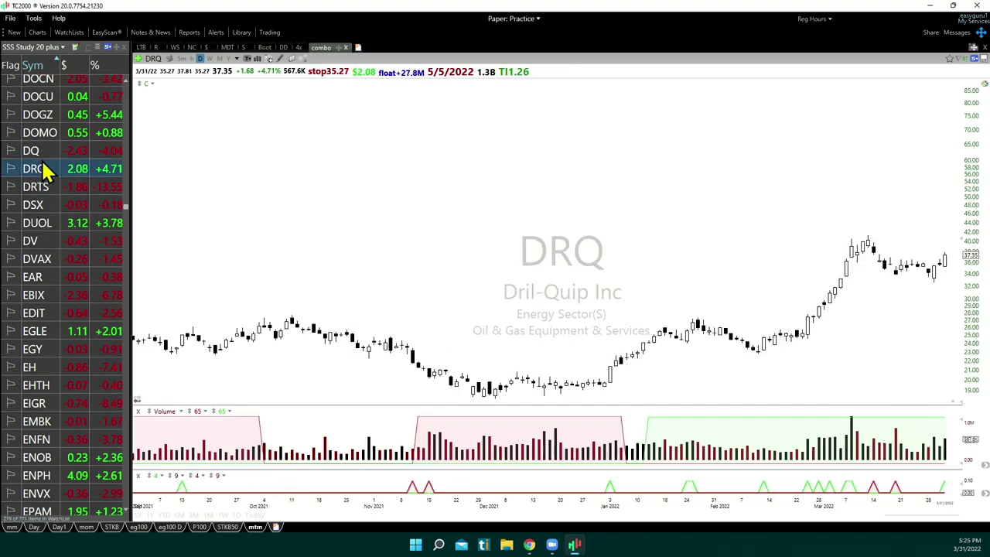
- Read DRQ's 2/24/22 bar through the latest bar, then scroll the watchlist further down
left_click(807, 331)
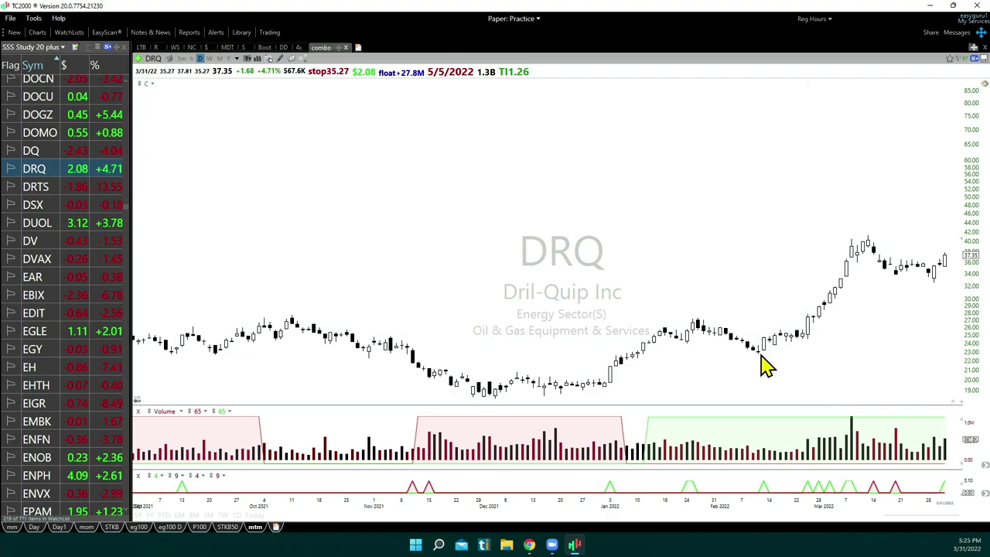
scroll(762, 364, "up", 5)
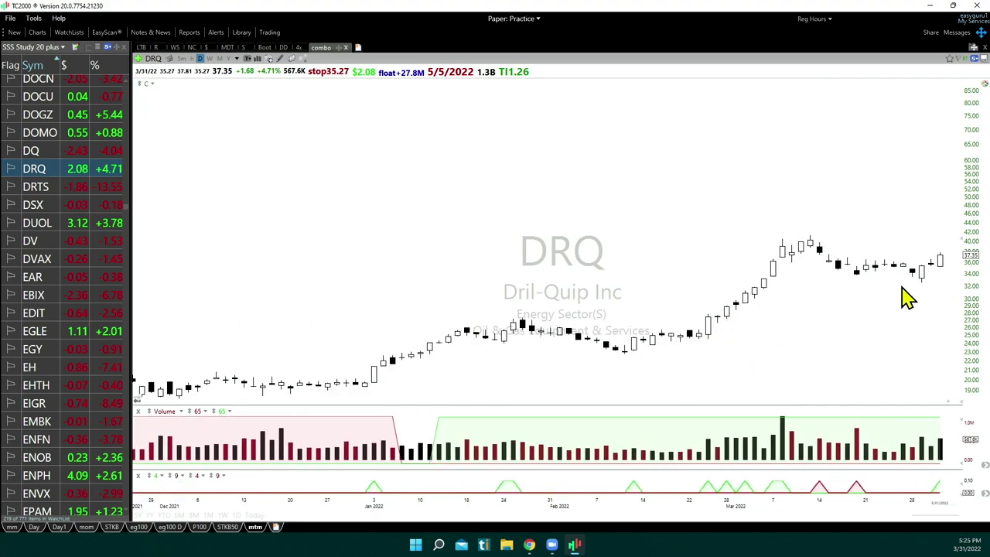
left_click_drag(928, 274, 940, 252)
scroll(848, 335, "down", 1)
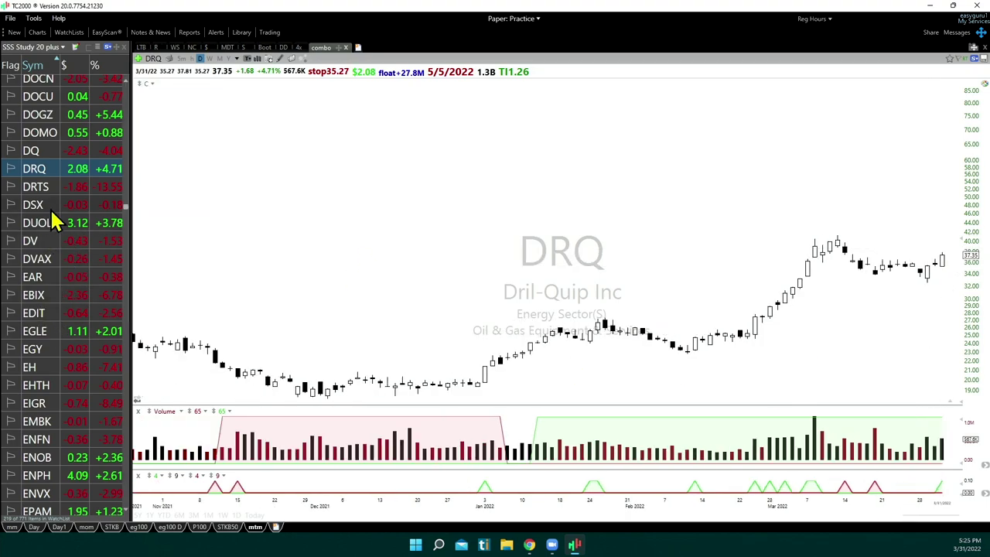
scroll(77, 361, "down", 15)
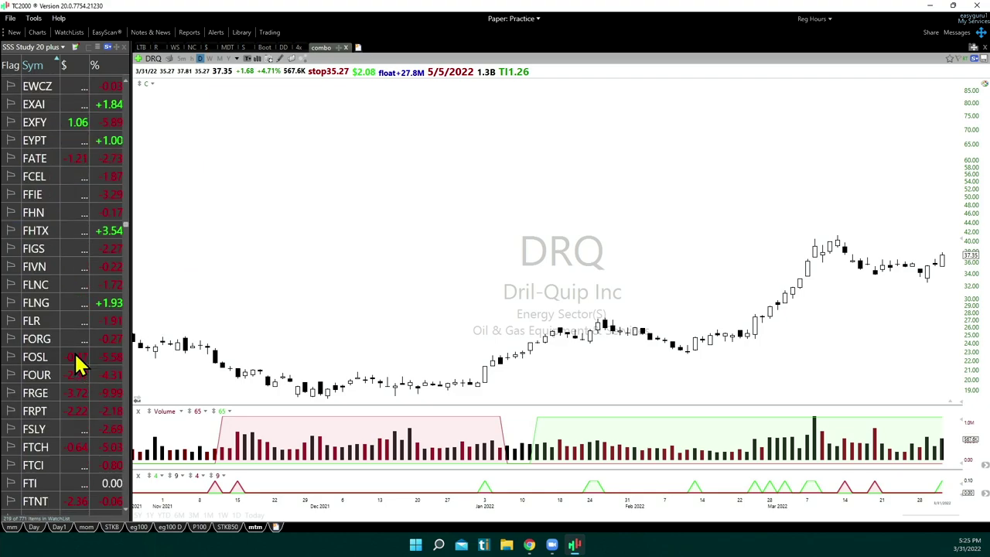
scroll(77, 364, "down", 20)
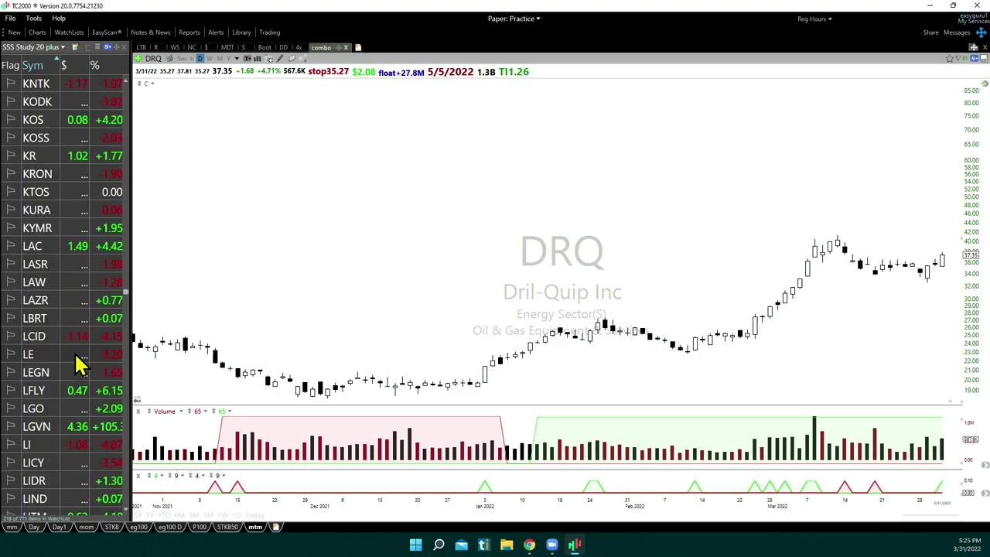
scroll(78, 363, "down", 15)
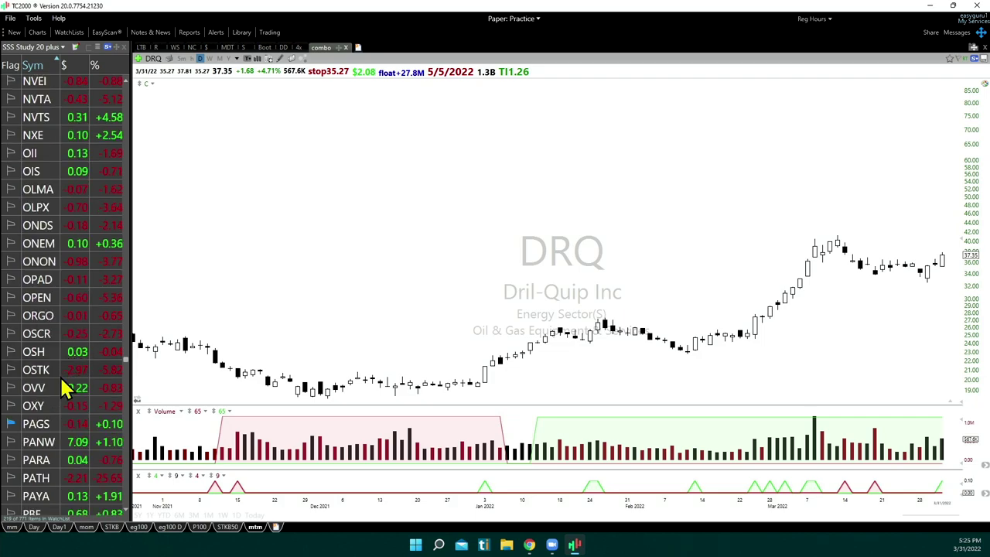
- Show the OXY chart and read the values of its 2/28/22 bar
left_click(34, 406)
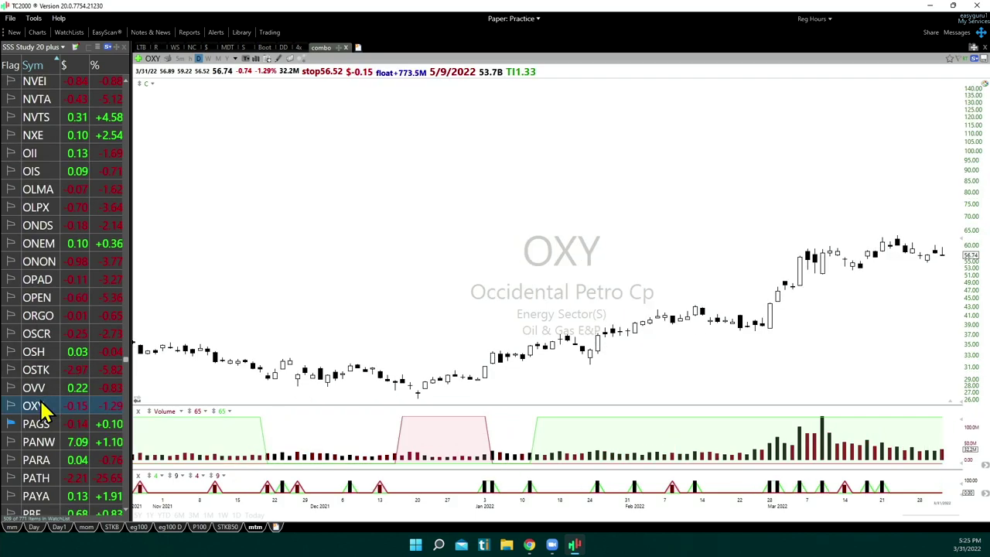
left_click(771, 324)
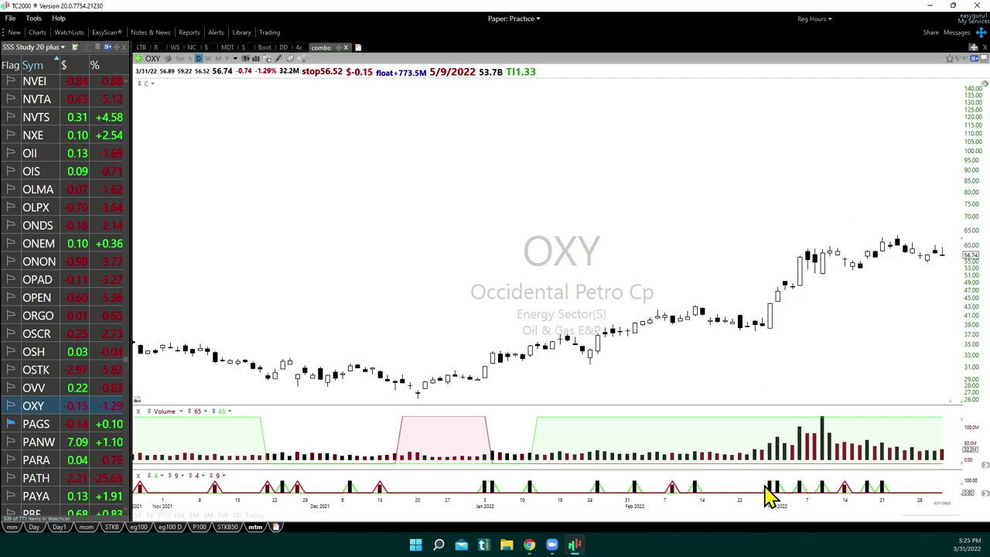
left_click(771, 320)
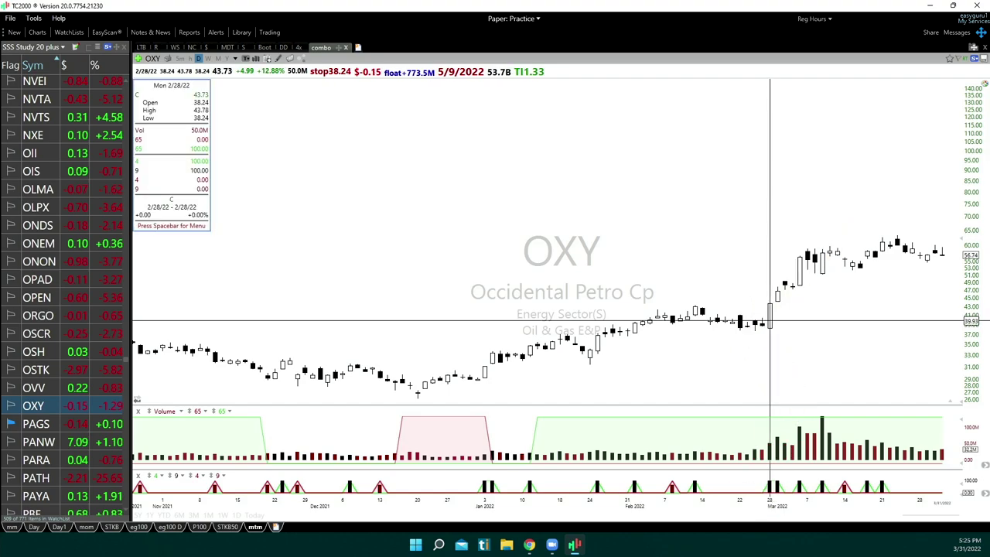
left_click(770, 320)
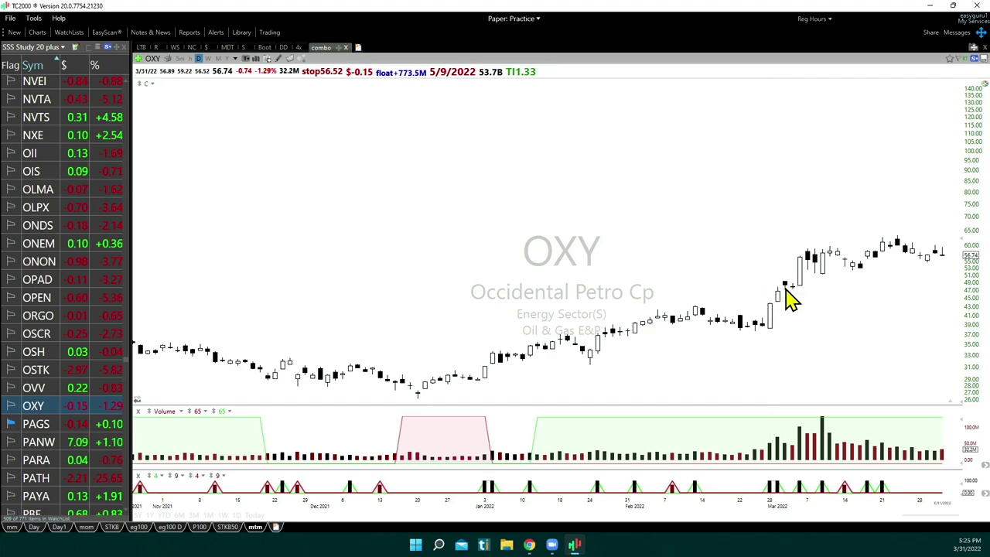
- Step through PAGS to PANW, scroll back through PANW's history, then show the OSCR chart
key("Down")
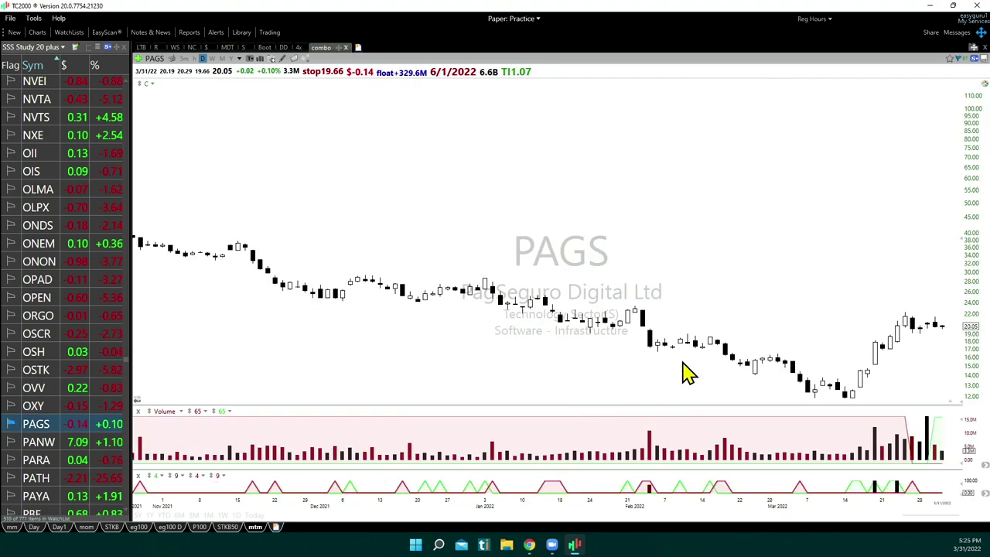
key("Down")
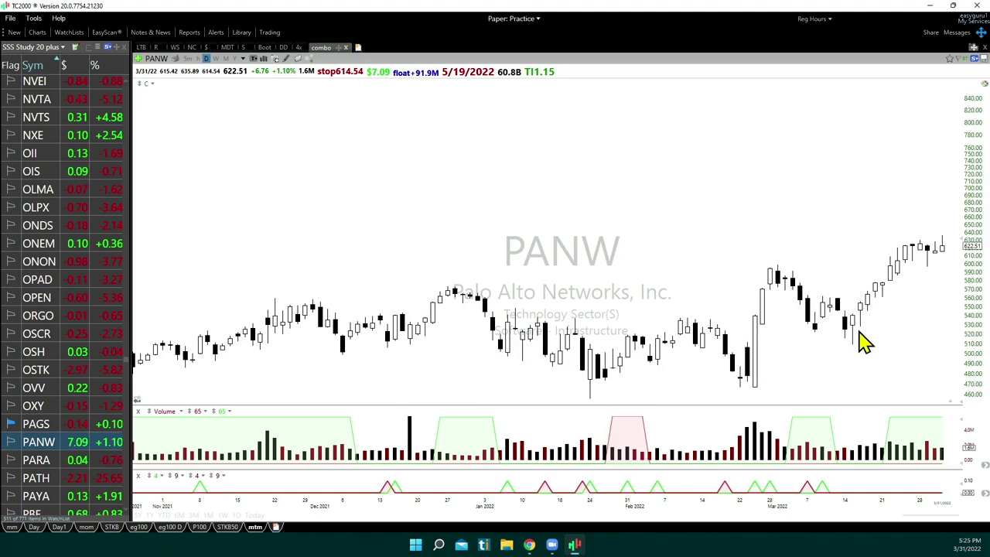
left_click(856, 311)
scroll(857, 340, "up", 5)
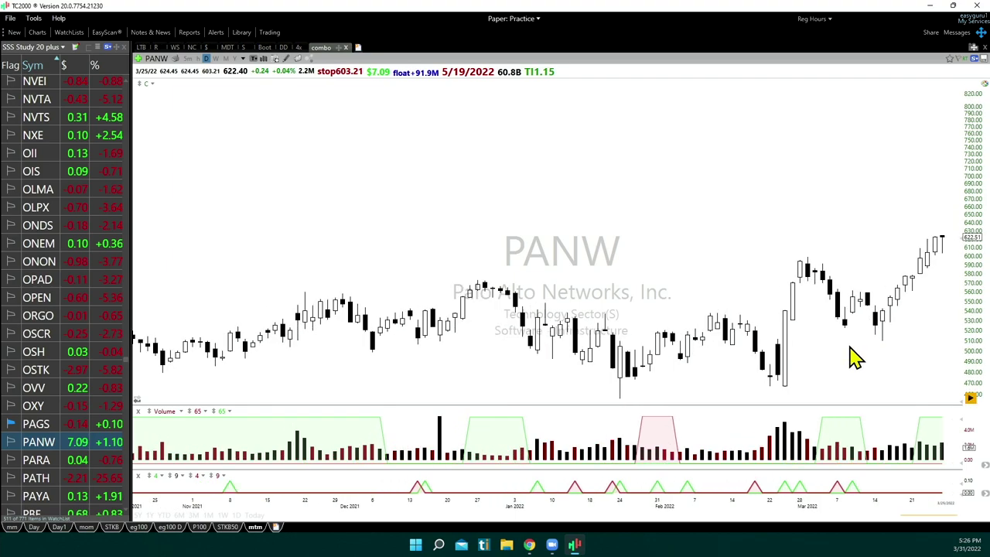
scroll(854, 357, "up", 3)
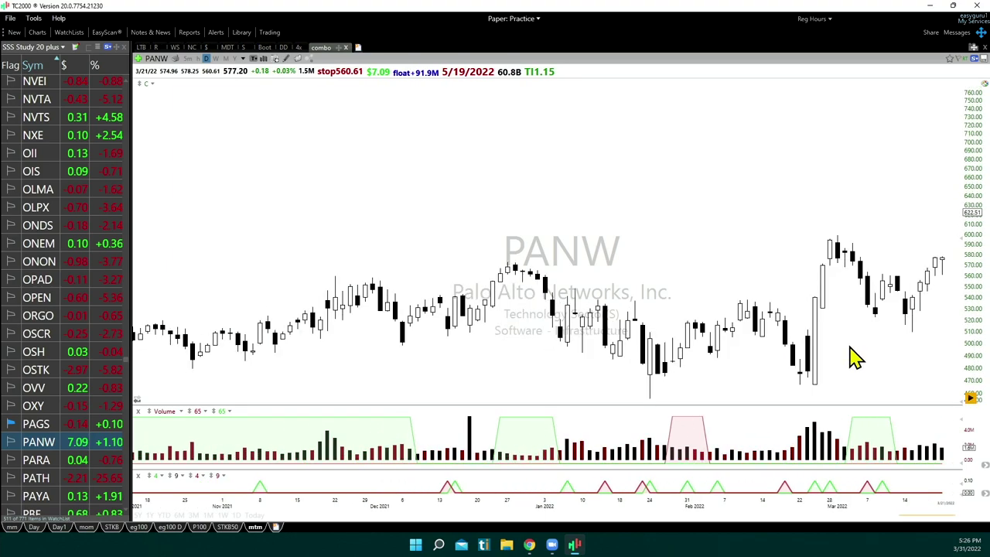
scroll(854, 357, "up", 4)
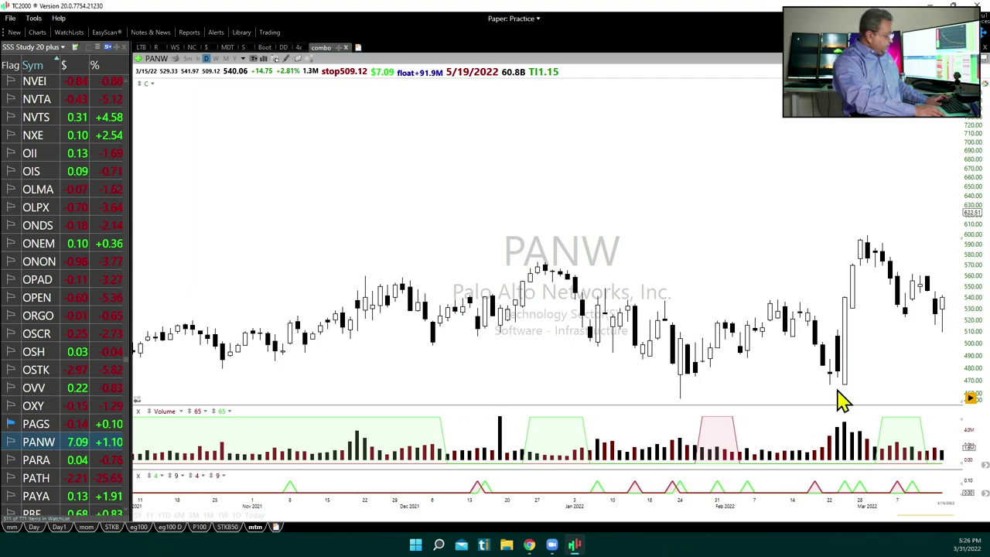
key("End")
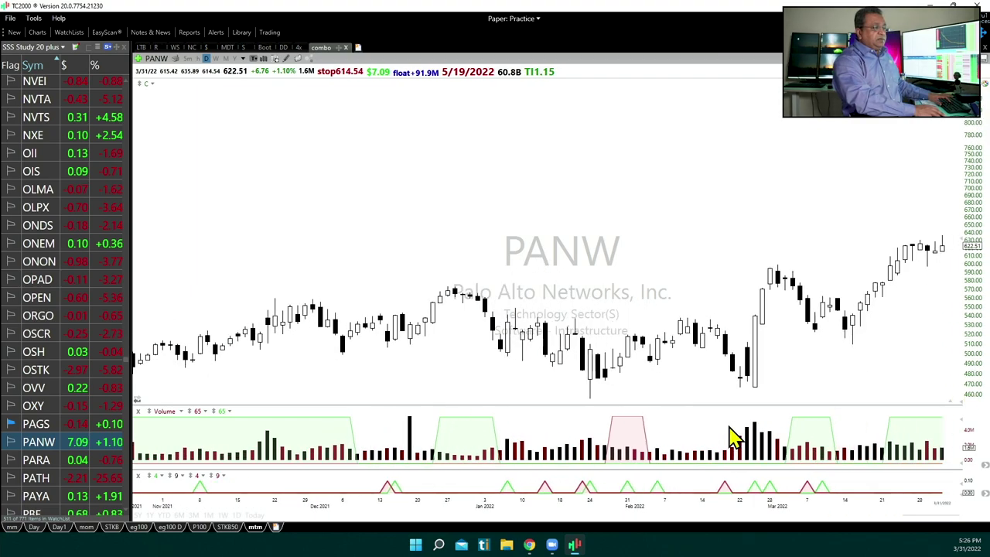
left_click(71, 333)
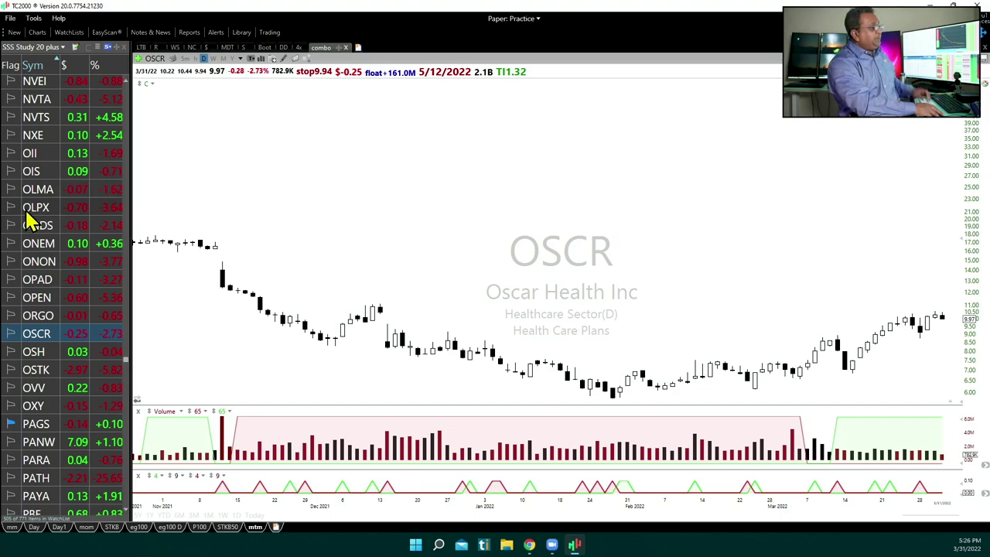
- Load the SSS Study 20 plus bearish combo list into the watchlist
left_click(39, 47)
left_click(63, 83)
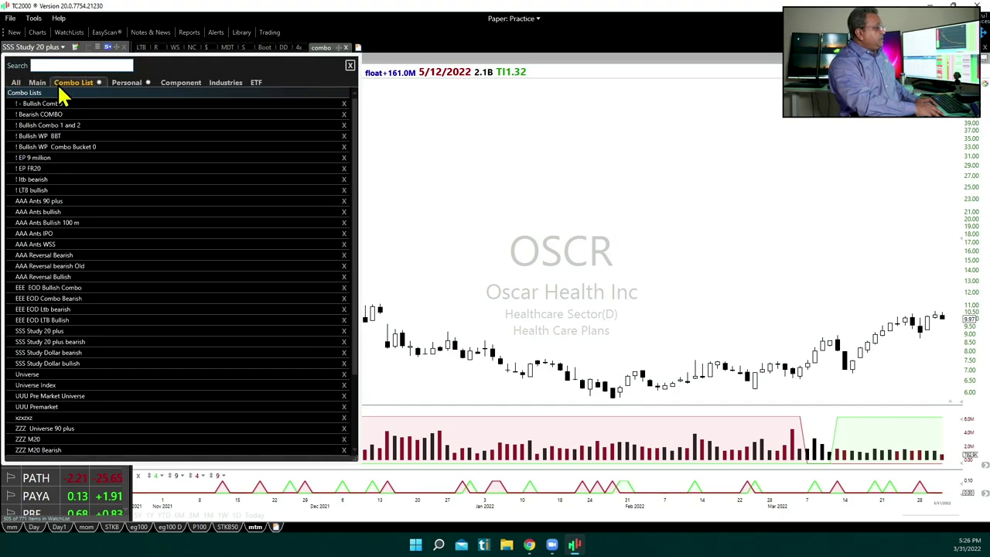
left_click(70, 342)
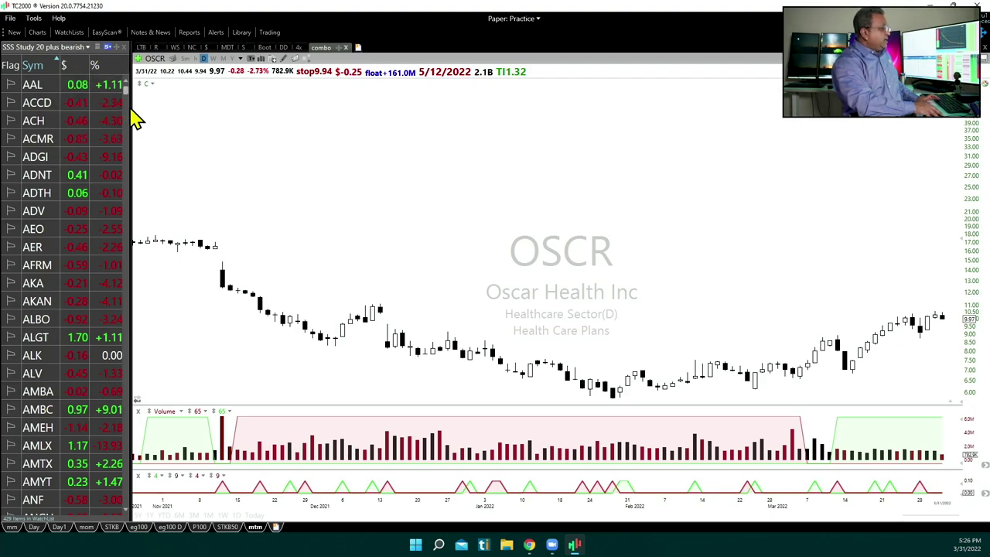
- Widen the watchlist to reveal the MDT and YTD columns and confirm the combo list settings
left_click_drag(132, 108, 190, 116)
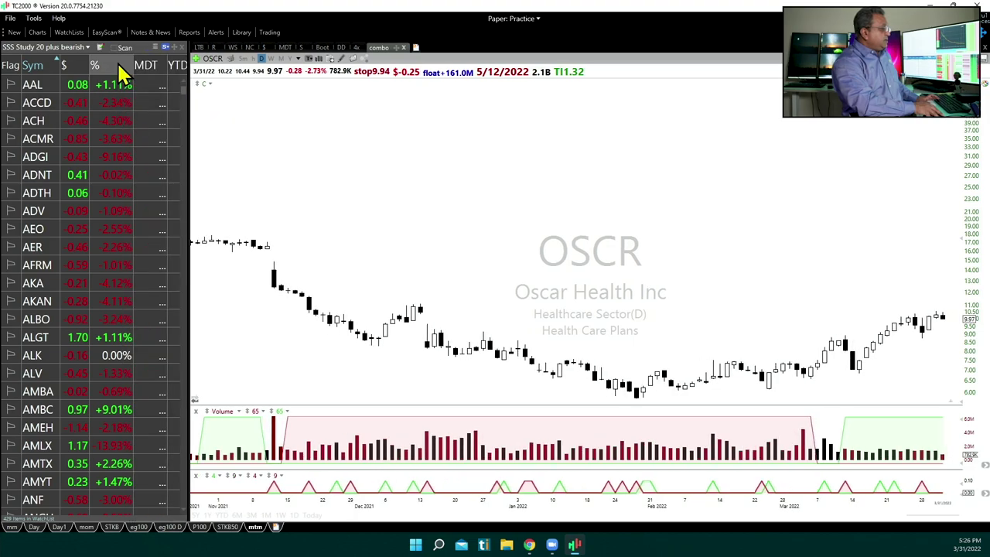
left_click(99, 49)
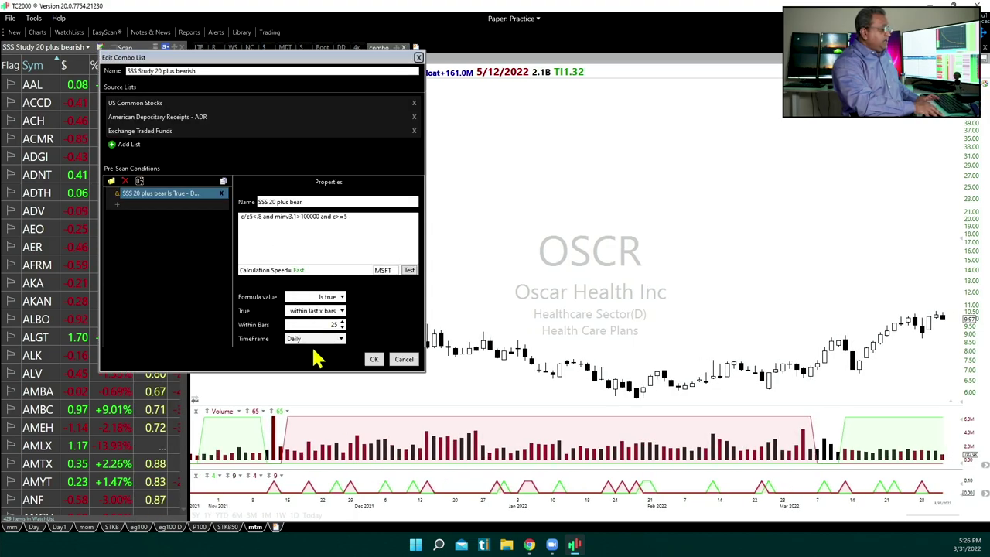
left_click(374, 358)
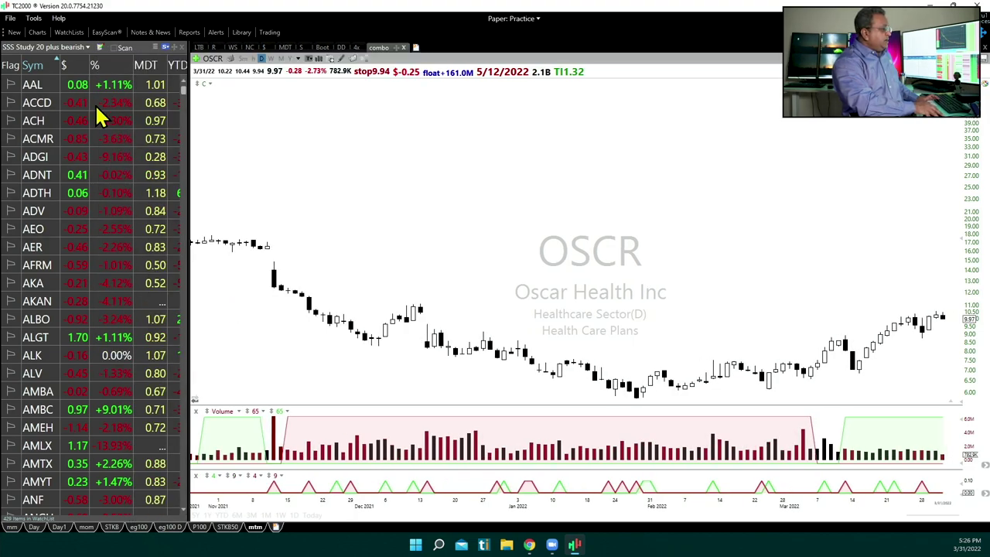
- Start at the top of the bearish list and arrow down through ACCD, ACMR, ADTH to ADV
left_click(84, 87)
key("Down")
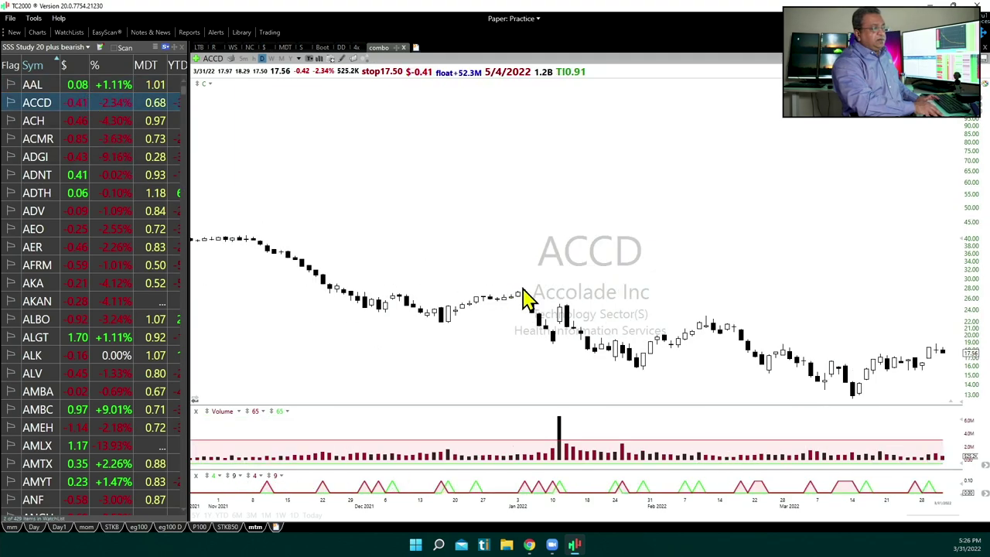
key("Down")
key("Down")
key("Down")
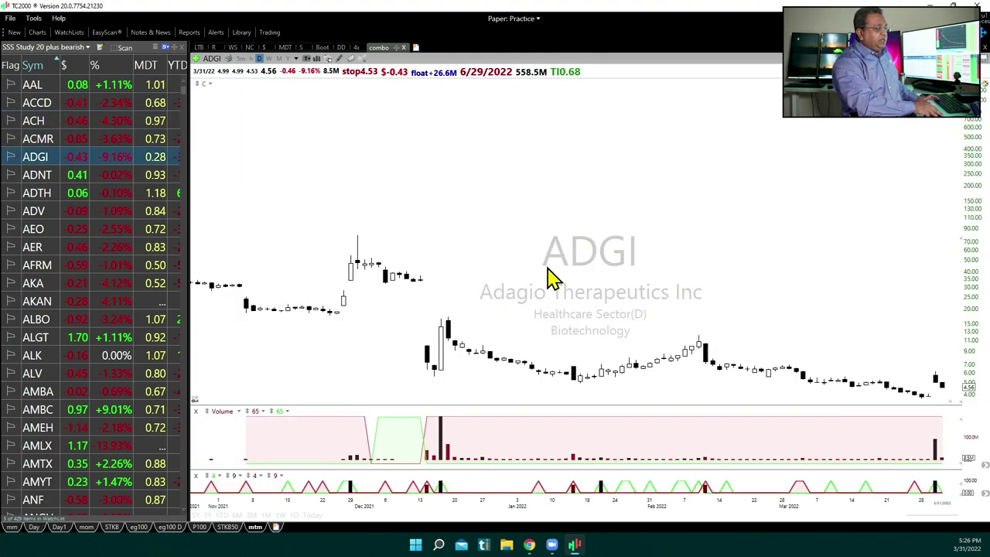
key("Down")
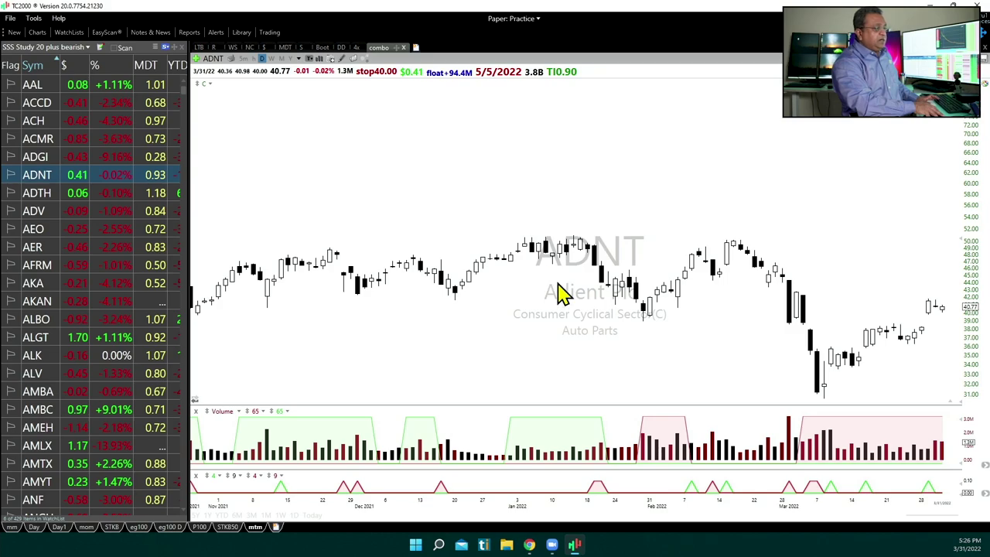
key("Down")
key("Down")
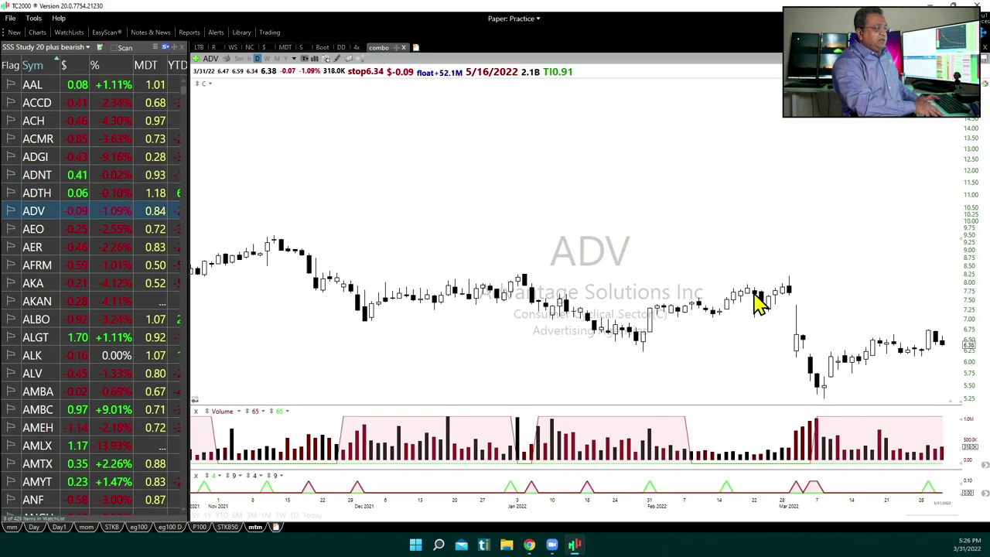
key("Down")
key("Down")
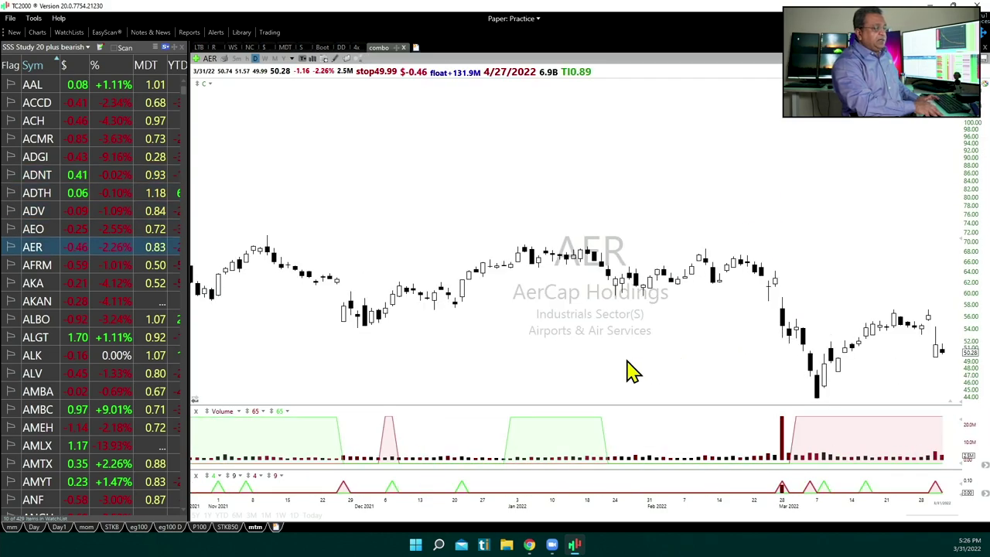